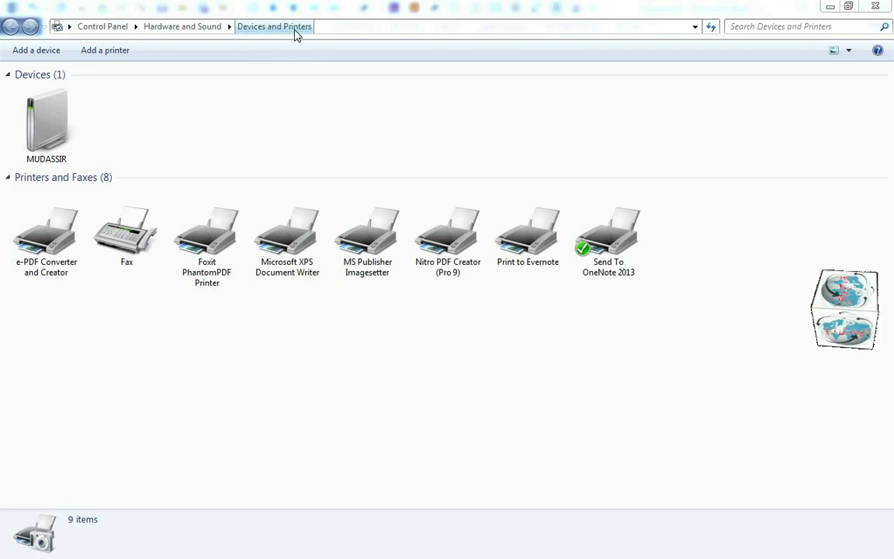
Walk through adding a local printer on LPT1 with the Generic MS Publisher Imagesetter driver, cancel the wizard and return to the Word document.
{"action": "left_click", "coordinate": [107, 51]}
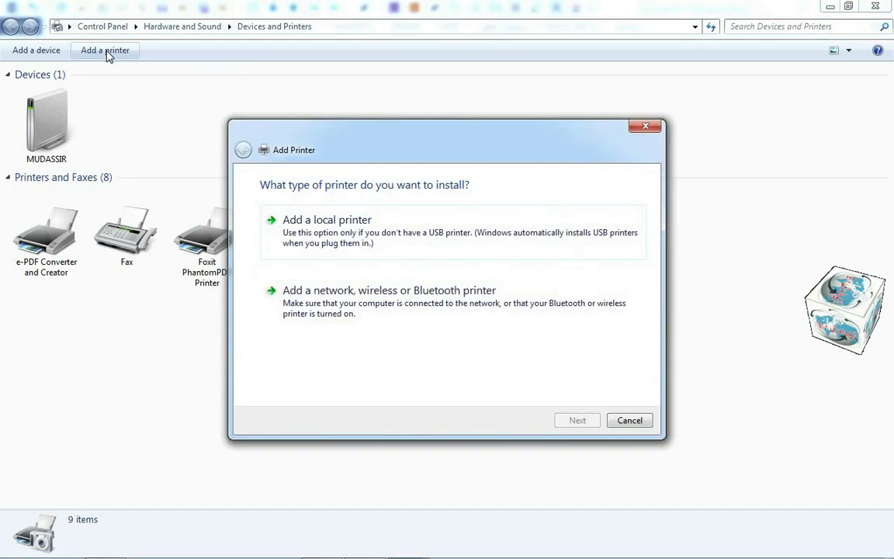
{"action": "left_click", "coordinate": [348, 237]}
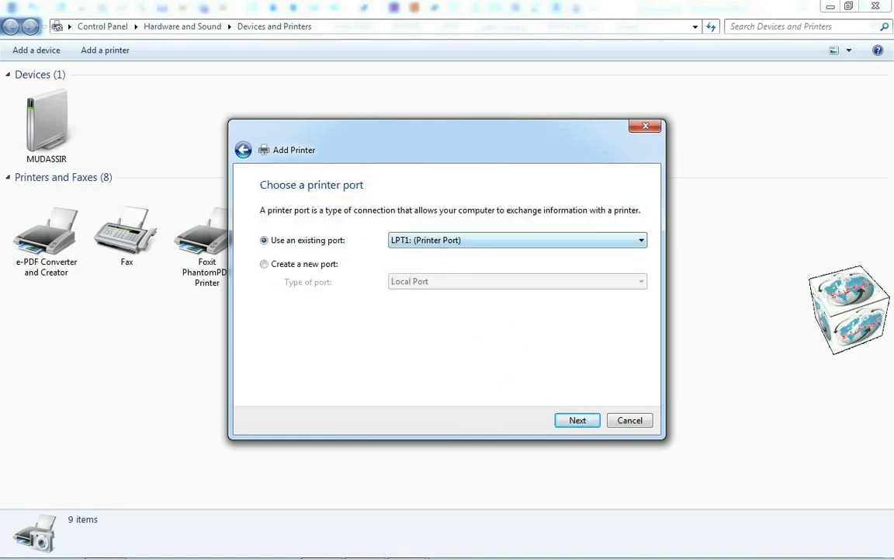
{"action": "left_click", "coordinate": [578, 421]}
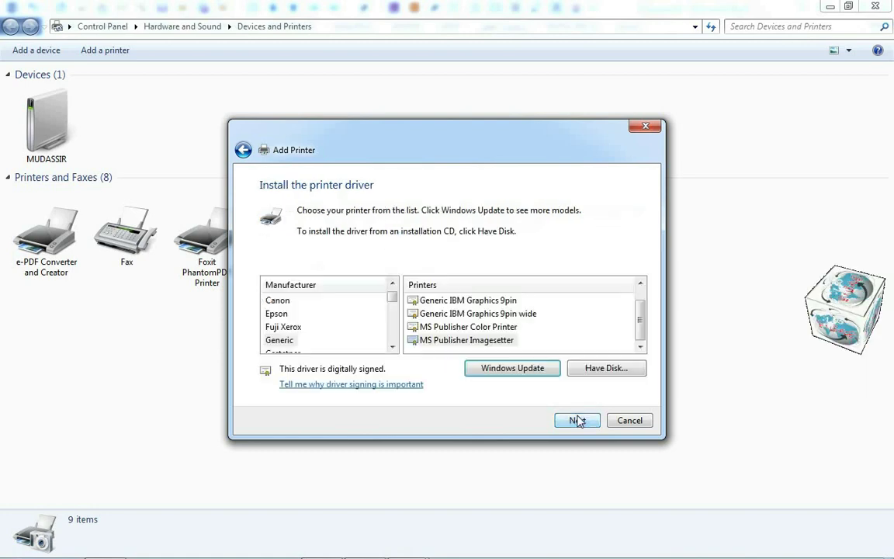
{"action": "left_click", "coordinate": [279, 341]}
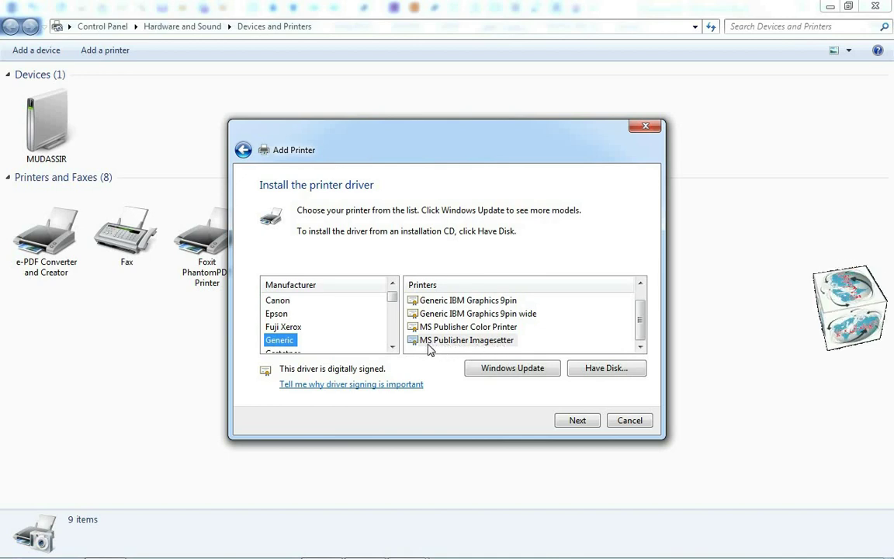
{"action": "left_click", "coordinate": [487, 341]}
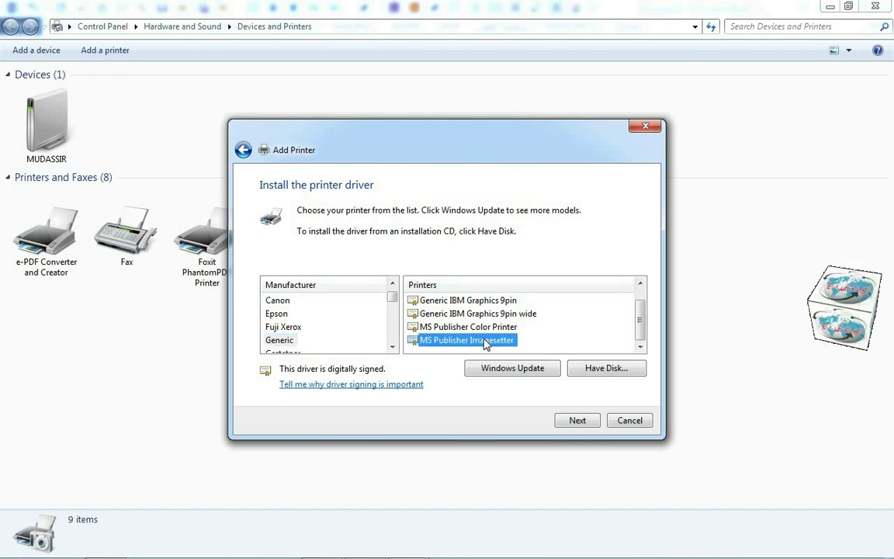
{"action": "left_click", "coordinate": [575, 427]}
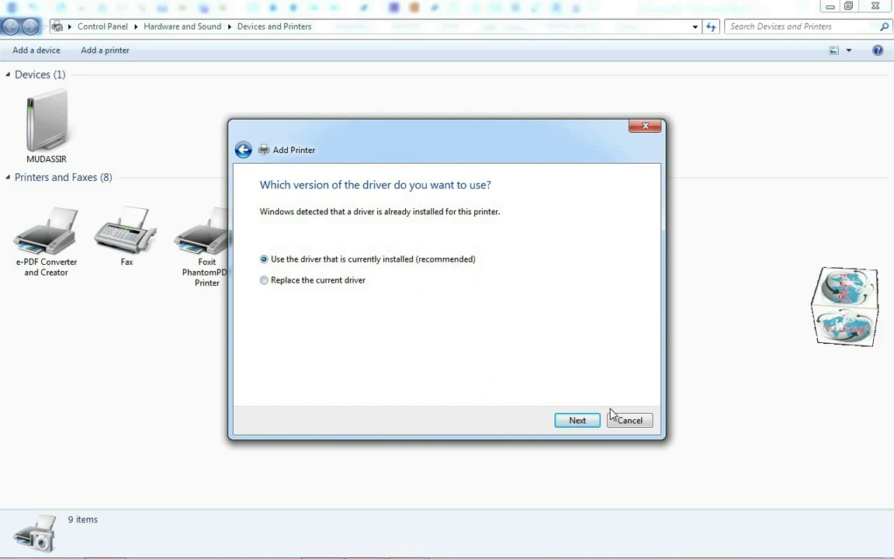
{"action": "left_click", "coordinate": [631, 421]}
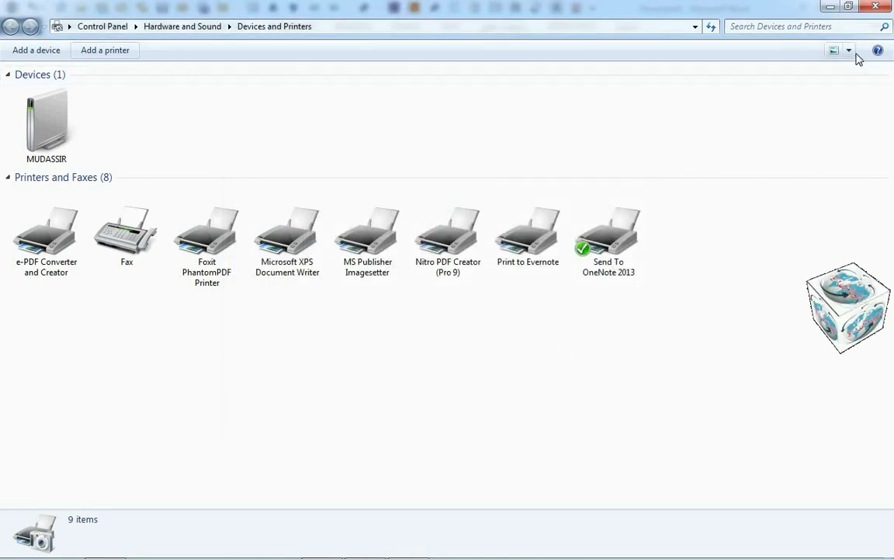
{"action": "left_click", "coordinate": [890, 8]}
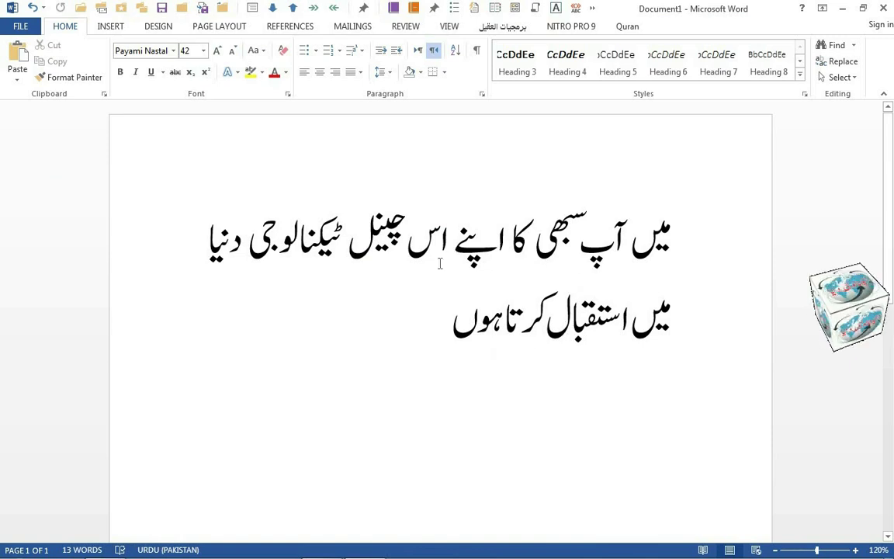
Print the Urdu text document with the MS Publisher Imagesetter printer.
{"action": "left_click", "coordinate": [451, 332]}
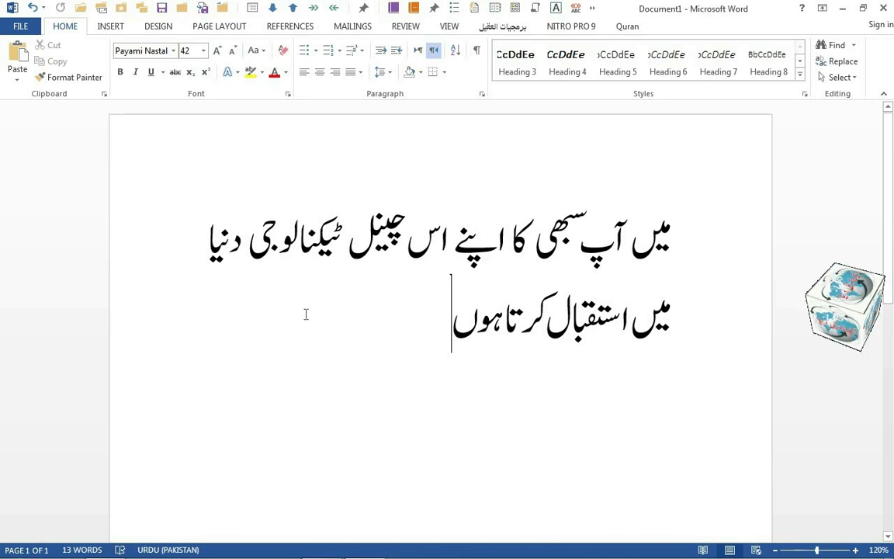
{"action": "key", "text": "ctrl+p"}
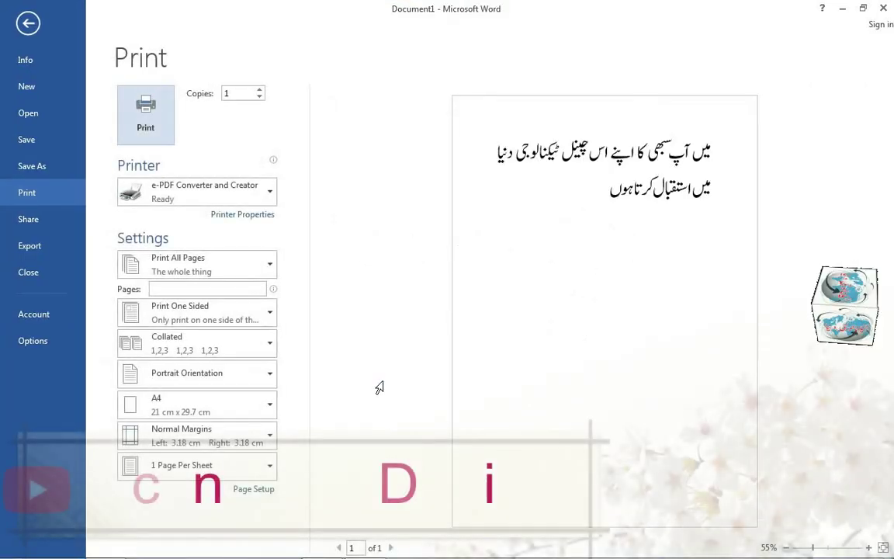
{"action": "left_click", "coordinate": [200, 197]}
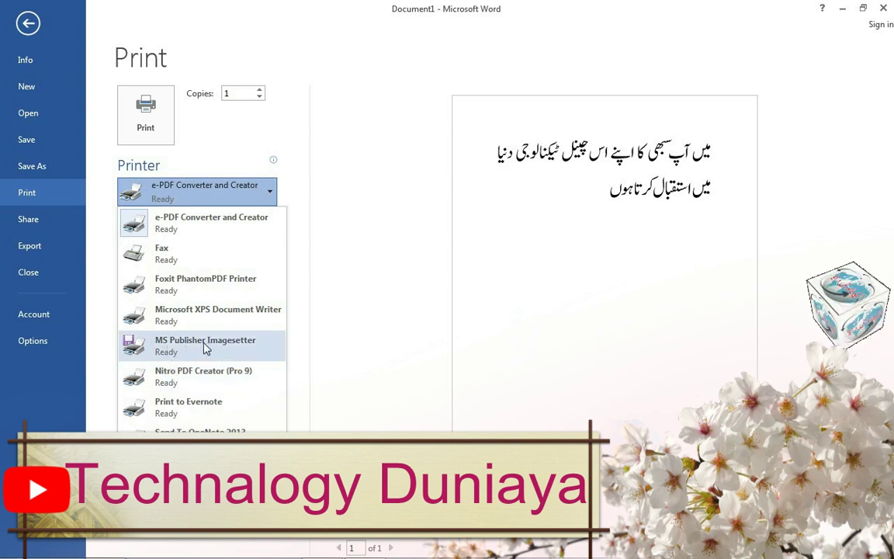
{"action": "left_click", "coordinate": [206, 349]}
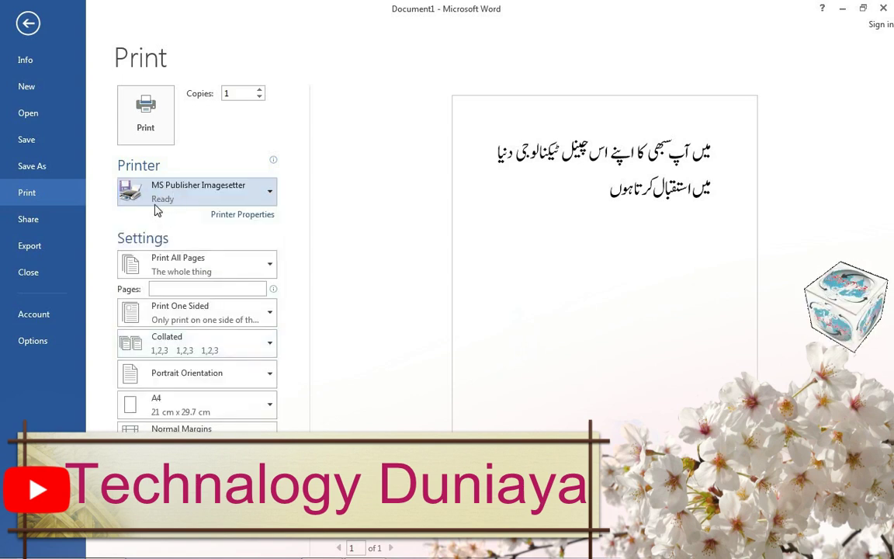
{"action": "left_click", "coordinate": [150, 112]}
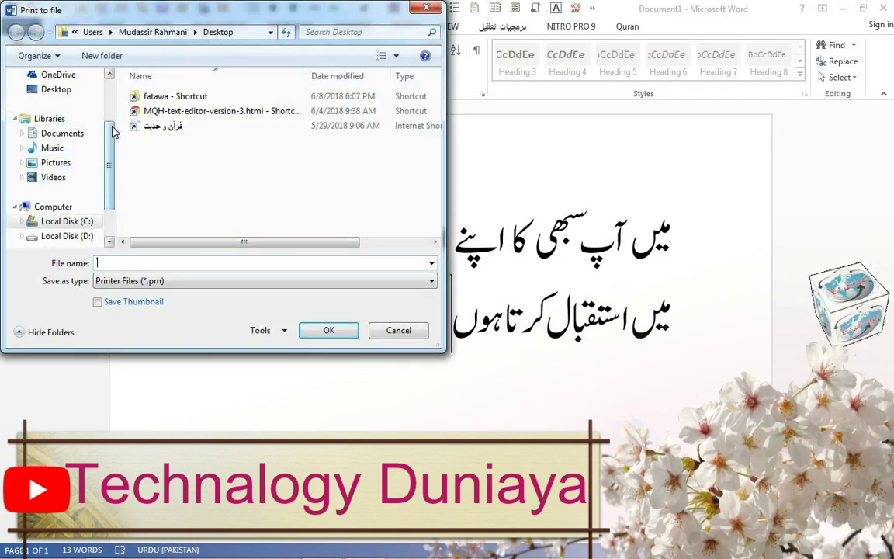
Save the print output to the Desktop as the printer file 21232.prn.
{"action": "scroll", "coordinate": [111, 136], "scroll_direction": "up", "scroll_amount": 2}
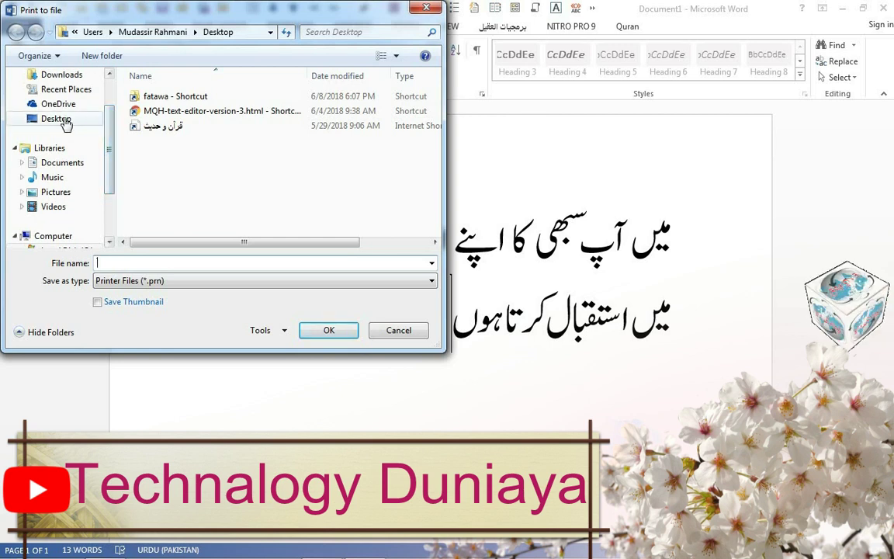
{"action": "left_click", "coordinate": [66, 123]}
{"action": "left_click", "coordinate": [162, 262]}
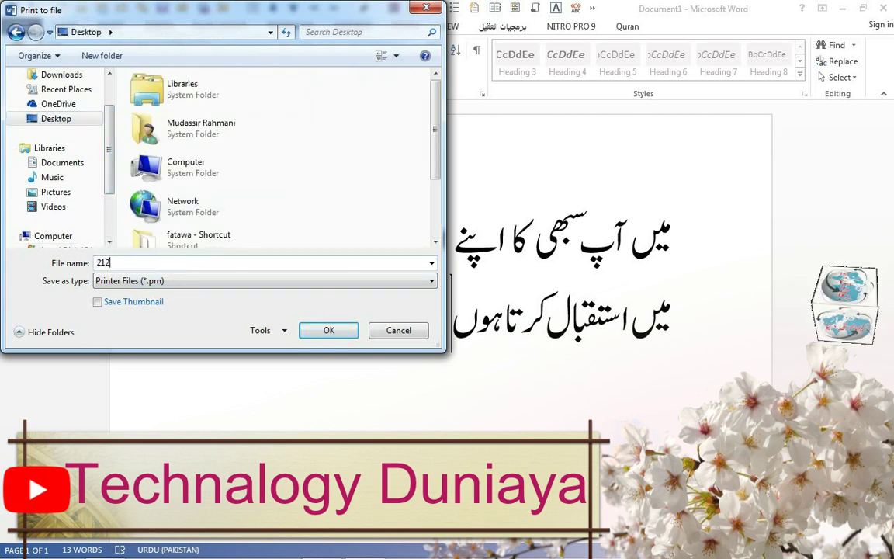
{"action": "left_click", "coordinate": [327, 333]}
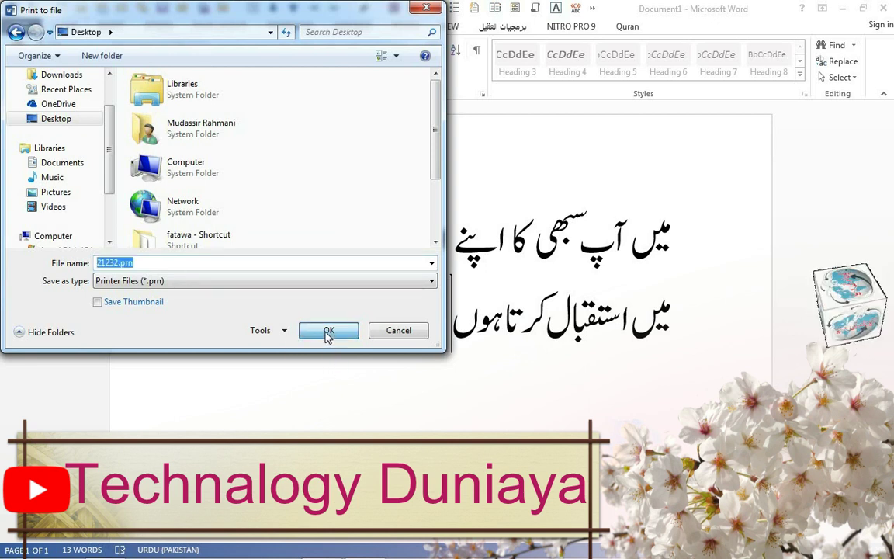
Switch to the desktop and import 21232.prn into the open CorelDRAW document with its text as curves.
{"action": "left_click", "coordinate": [842, 8]}
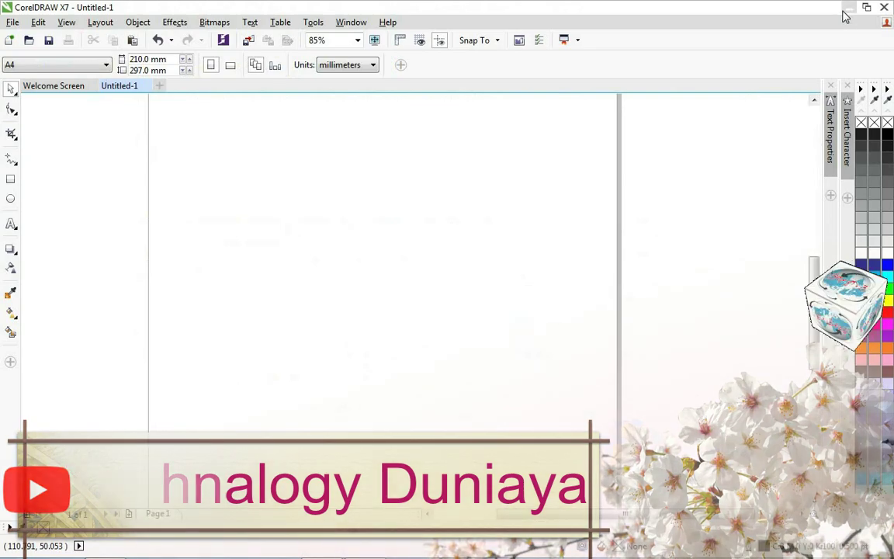
{"action": "left_click", "coordinate": [849, 7]}
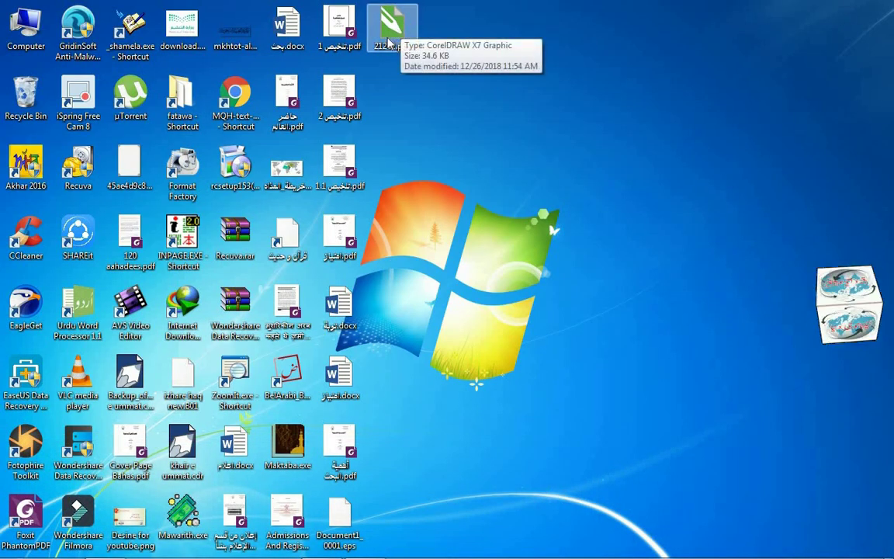
{"action": "left_click_drag", "start_coordinate": [390, 40], "coordinate": [324, 343]}
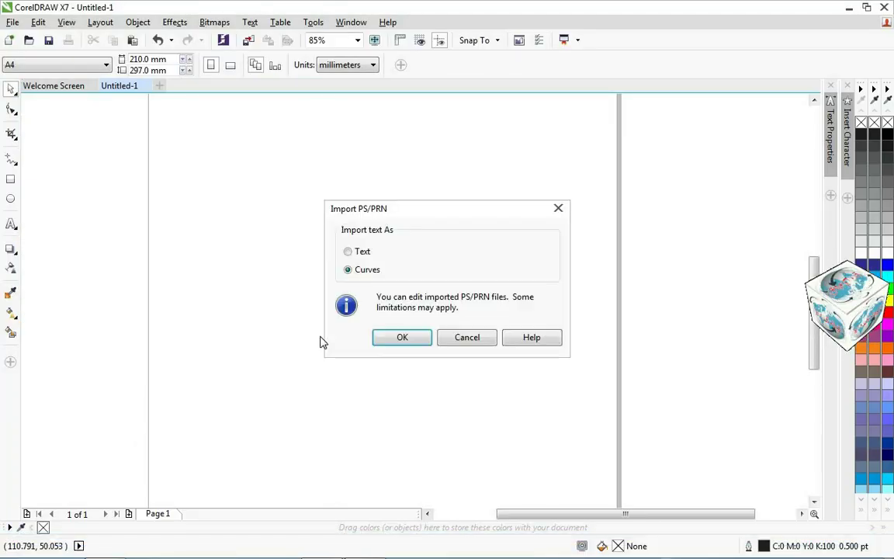
{"action": "left_click", "coordinate": [397, 339]}
Move the imported Urdu text group further up the page, and delete the group.
{"action": "left_click_drag", "start_coordinate": [320, 334], "coordinate": [356, 289]}
{"action": "left_click", "coordinate": [553, 343]}
{"action": "left_click", "coordinate": [443, 294]}
{"action": "left_click", "coordinate": [430, 388]}
{"action": "left_click", "coordinate": [442, 293]}
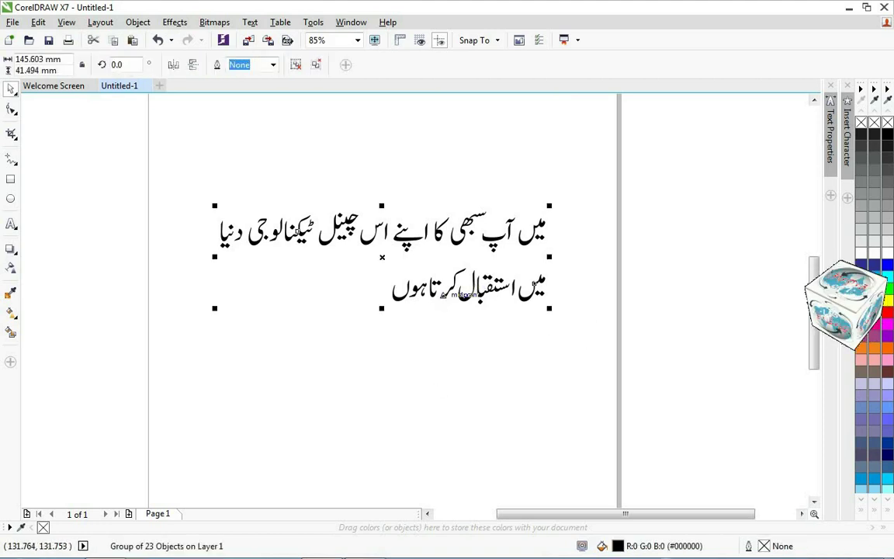
{"action": "key", "text": "Delete"}
Switch to Word and print the document with the e-PDF Converter and Creator printer.
{"action": "mouse_move", "coordinate": [322, 546]}
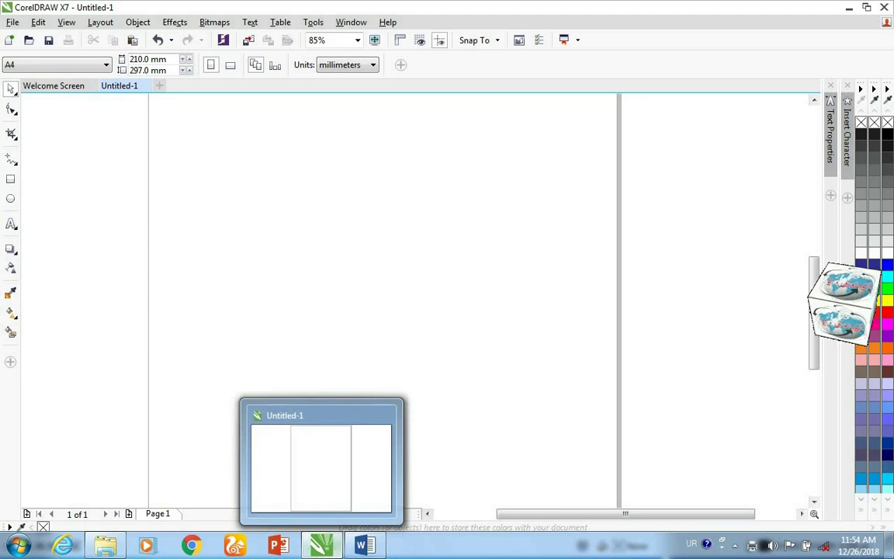
{"action": "left_click", "coordinate": [364, 548]}
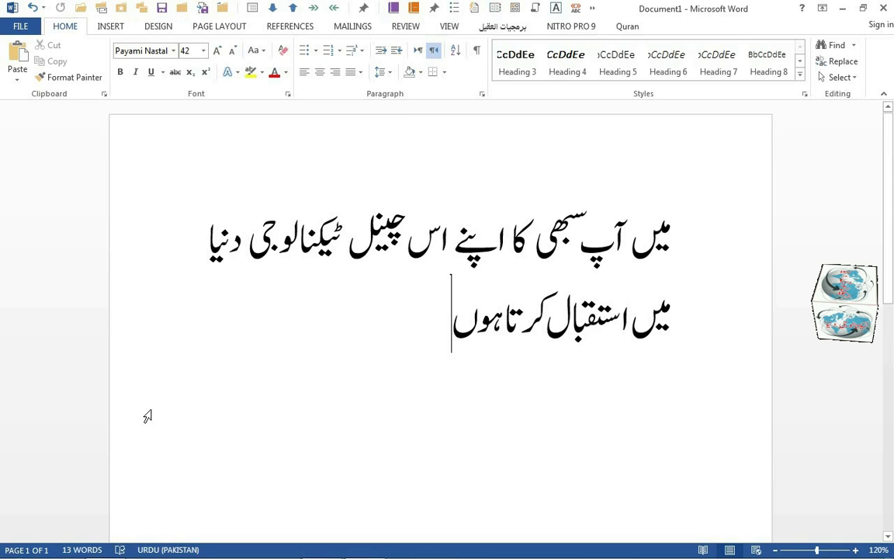
{"action": "key", "text": "ctrl+p"}
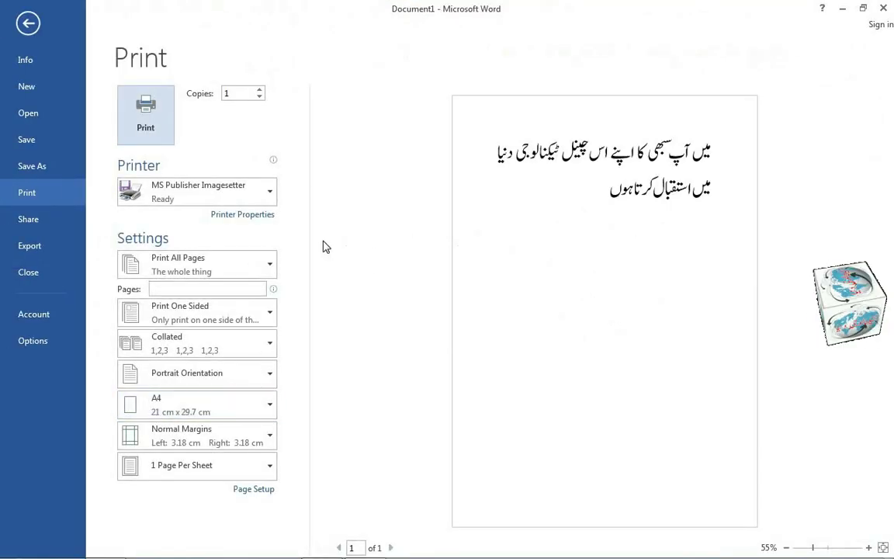
{"action": "left_click", "coordinate": [239, 187]}
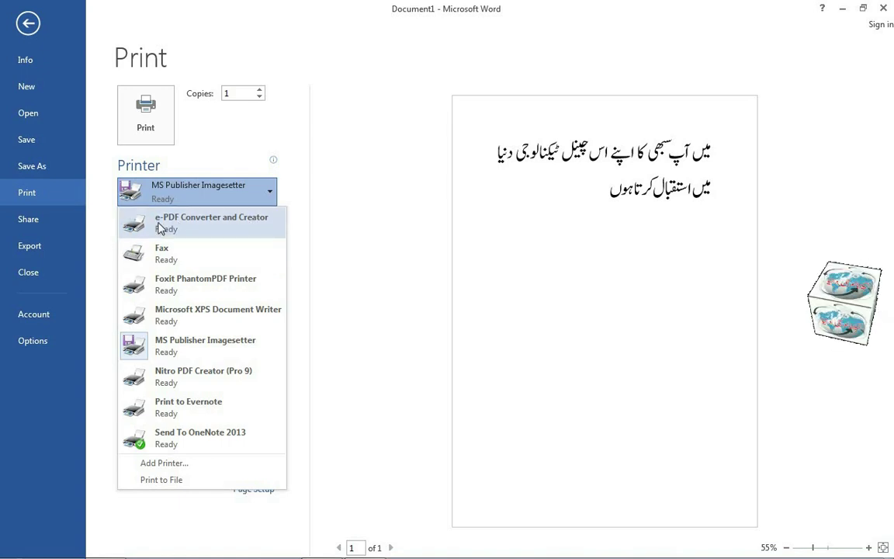
{"action": "left_click", "coordinate": [204, 225]}
{"action": "left_click", "coordinate": [146, 115]}
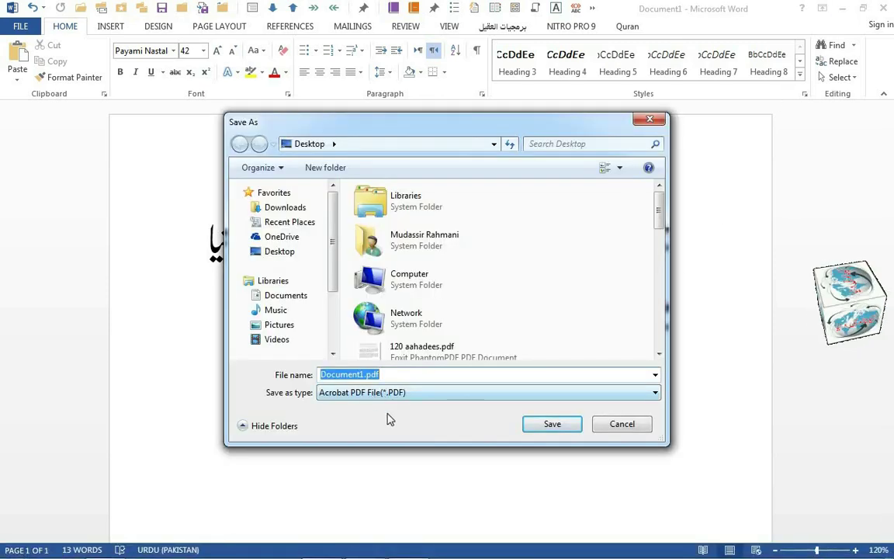
Save the print output to the Desktop in EPS format with the file name 23123.
{"action": "left_click", "coordinate": [400, 402]}
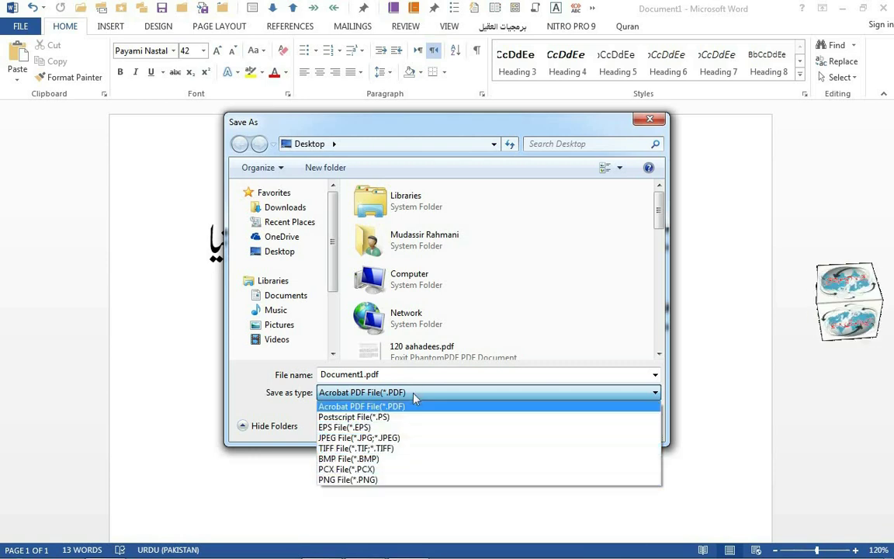
{"action": "left_click", "coordinate": [353, 428]}
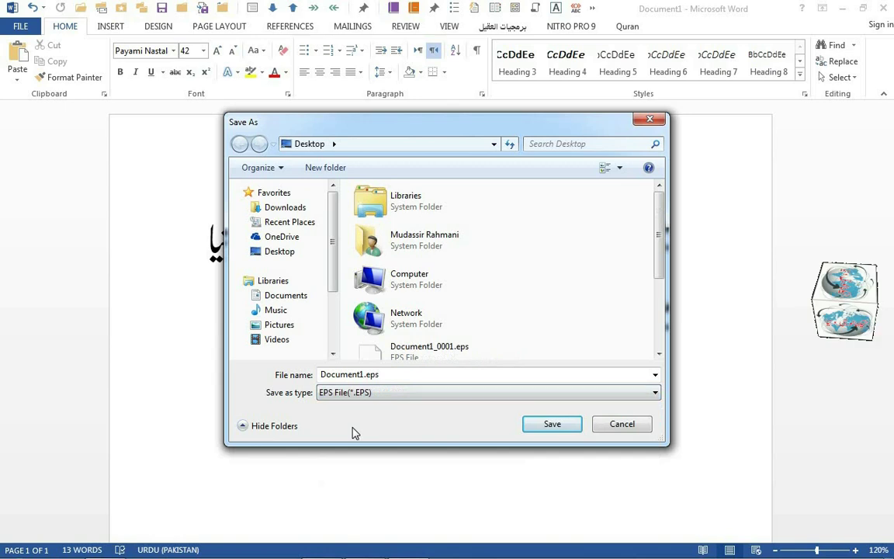
{"action": "double_click", "coordinate": [393, 373]}
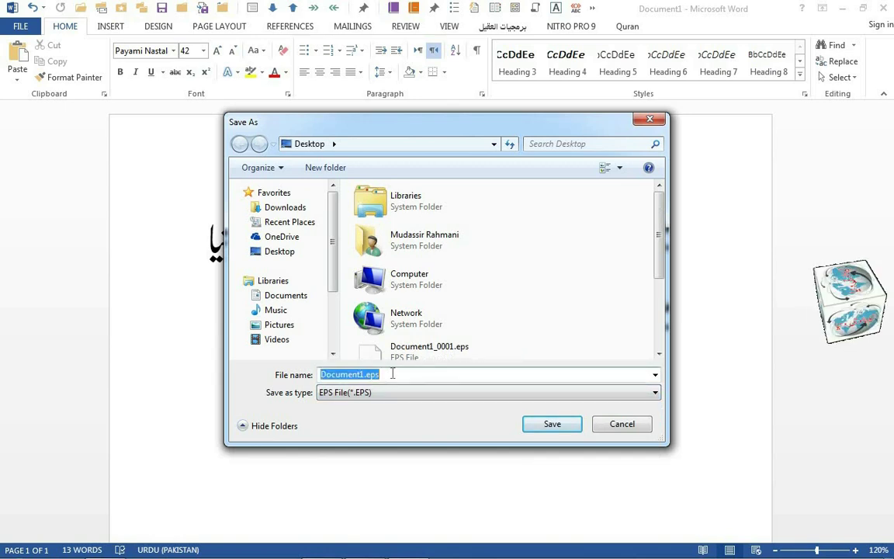
{"action": "type", "text": "23123"}
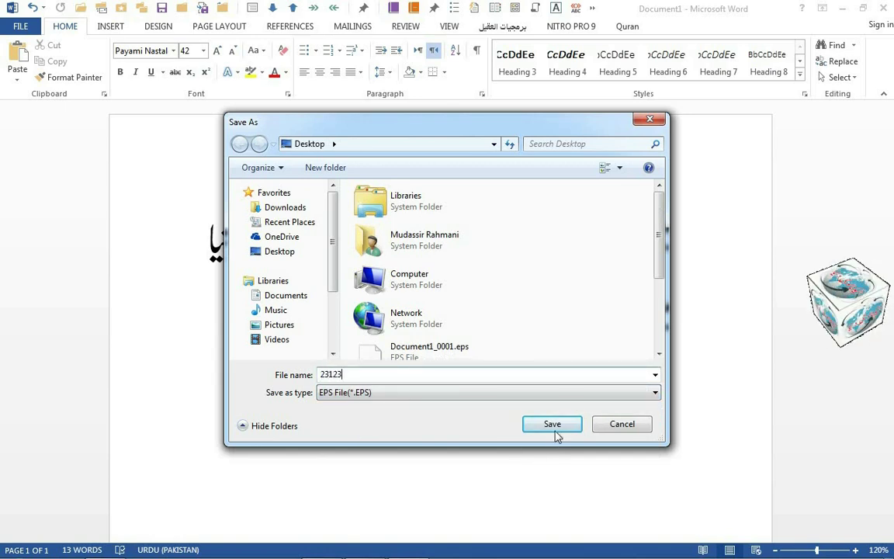
{"action": "left_click", "coordinate": [552, 427]}
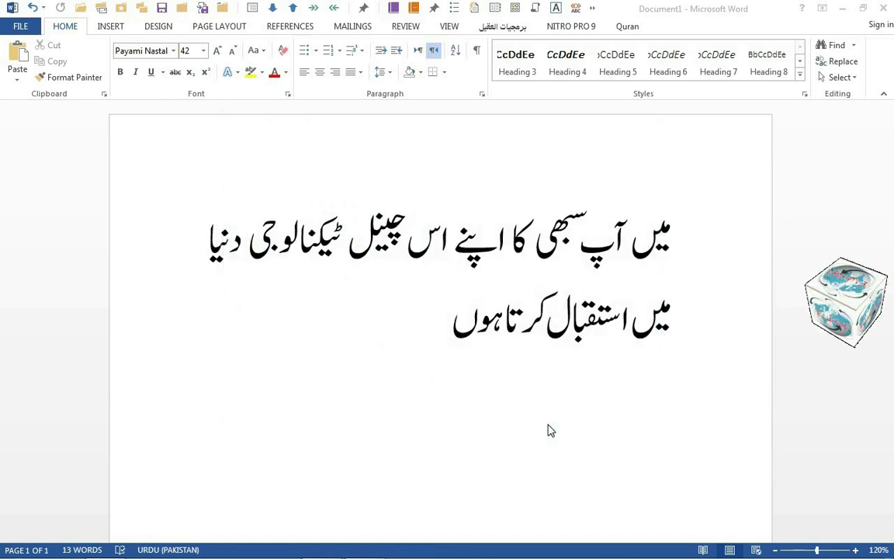
Import the new 23123 EPS file from the desktop into CorelDRAW as editable curves and move the text group slightly up the page.
{"action": "left_click", "coordinate": [844, 10]}
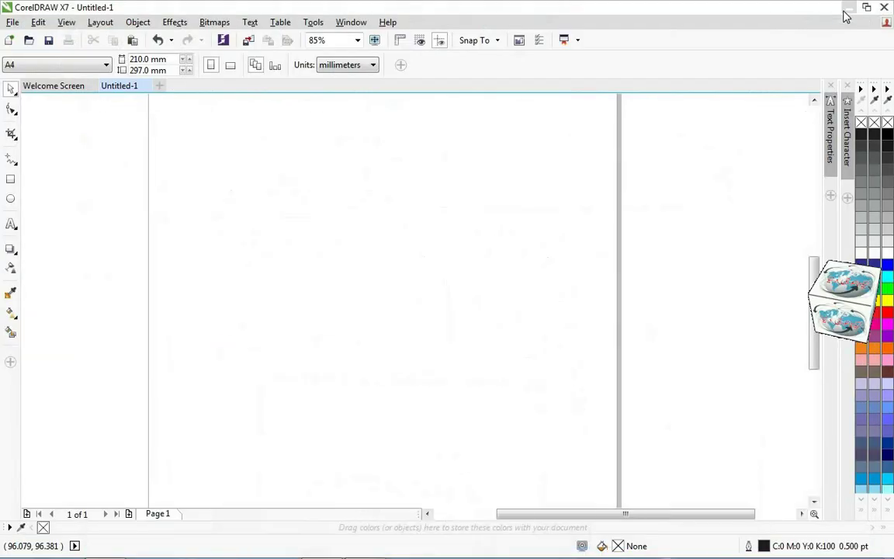
{"action": "left_click", "coordinate": [851, 9]}
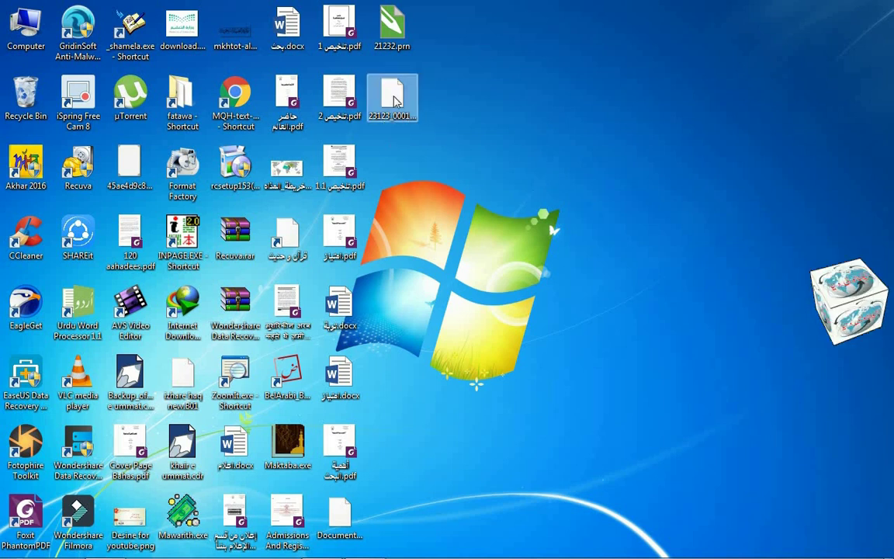
{"action": "left_click_drag", "start_coordinate": [417, 112], "coordinate": [412, 430]}
{"action": "left_click", "coordinate": [372, 347]}
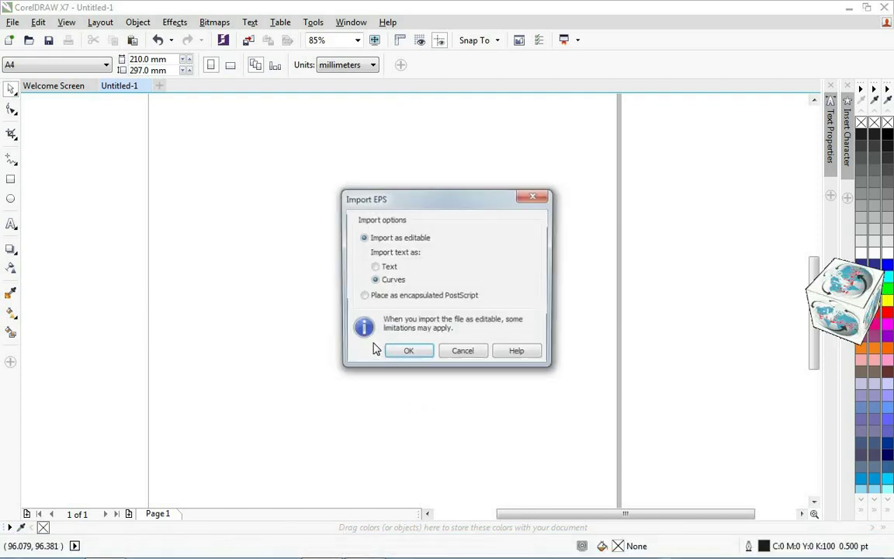
{"action": "left_click", "coordinate": [401, 354]}
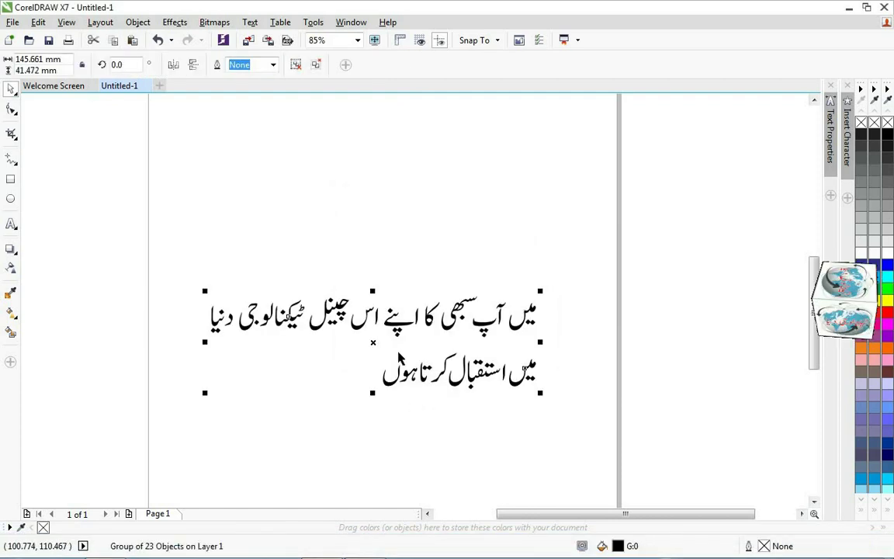
{"action": "left_click_drag", "start_coordinate": [370, 342], "coordinate": [390, 294]}
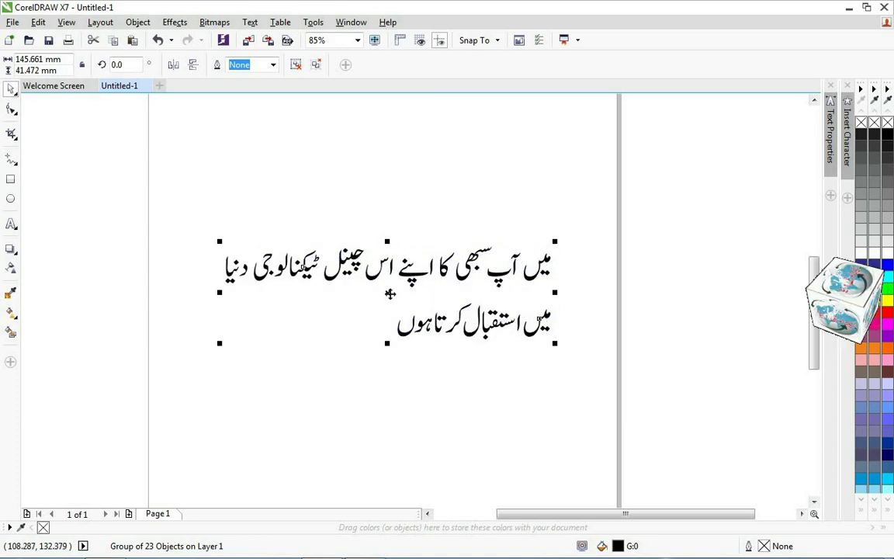